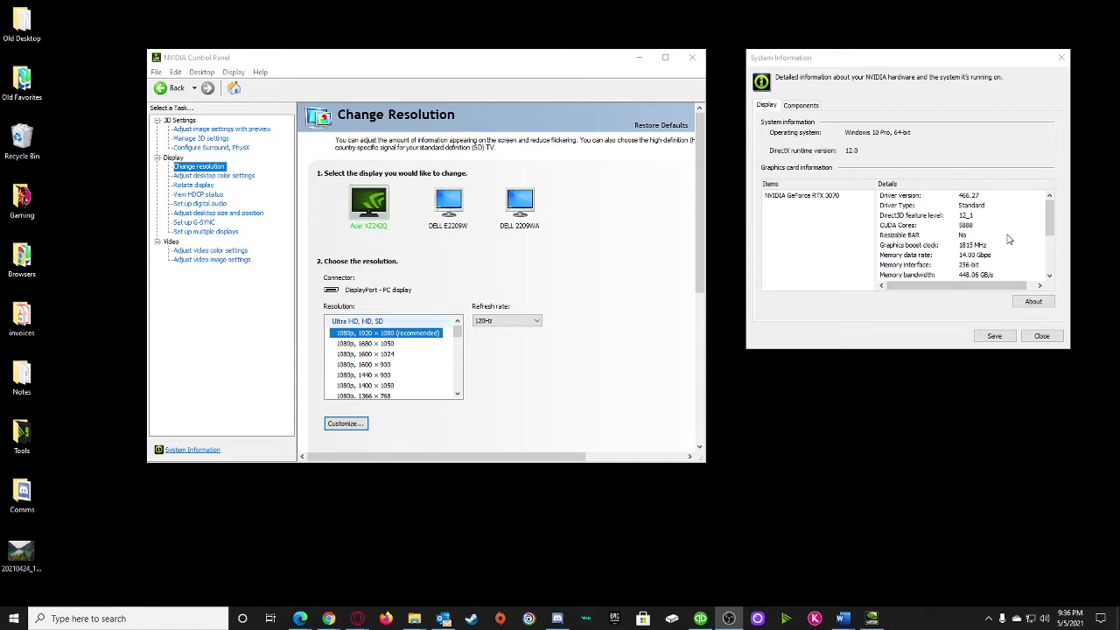
Step: Set the Acer monitor to 1080p 1920×1080 (recommended) at 120Hz
left_click(1043, 336)
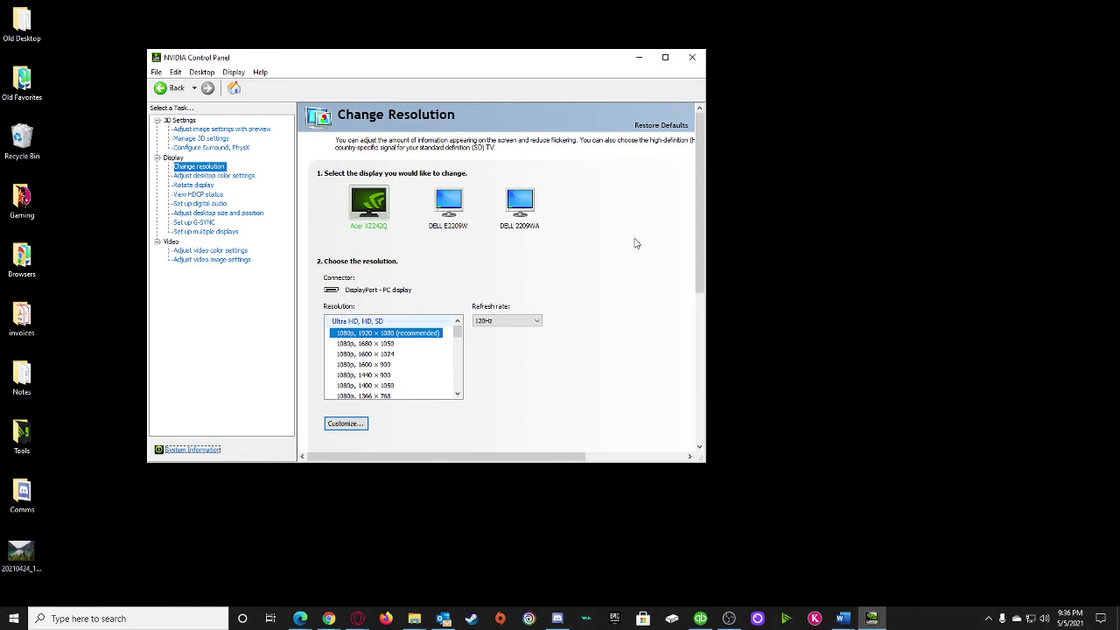
mouse_move(457, 330)
left_mouse_down()
mouse_move(458, 385)
mouse_move(458, 363)
left_mouse_up()
left_click(377, 352)
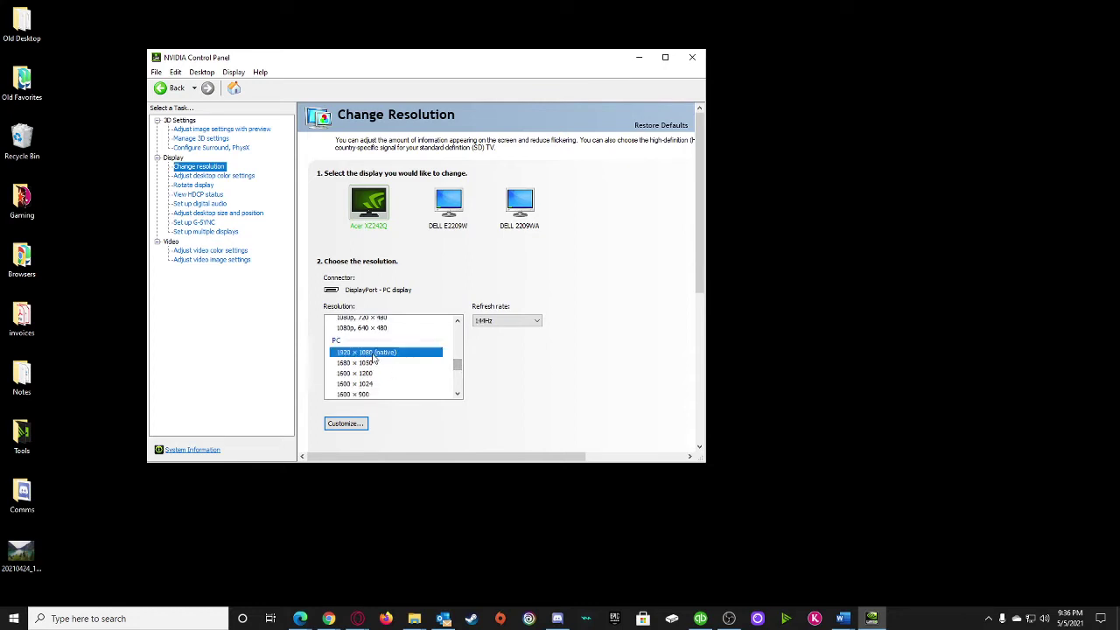
left_click(491, 322)
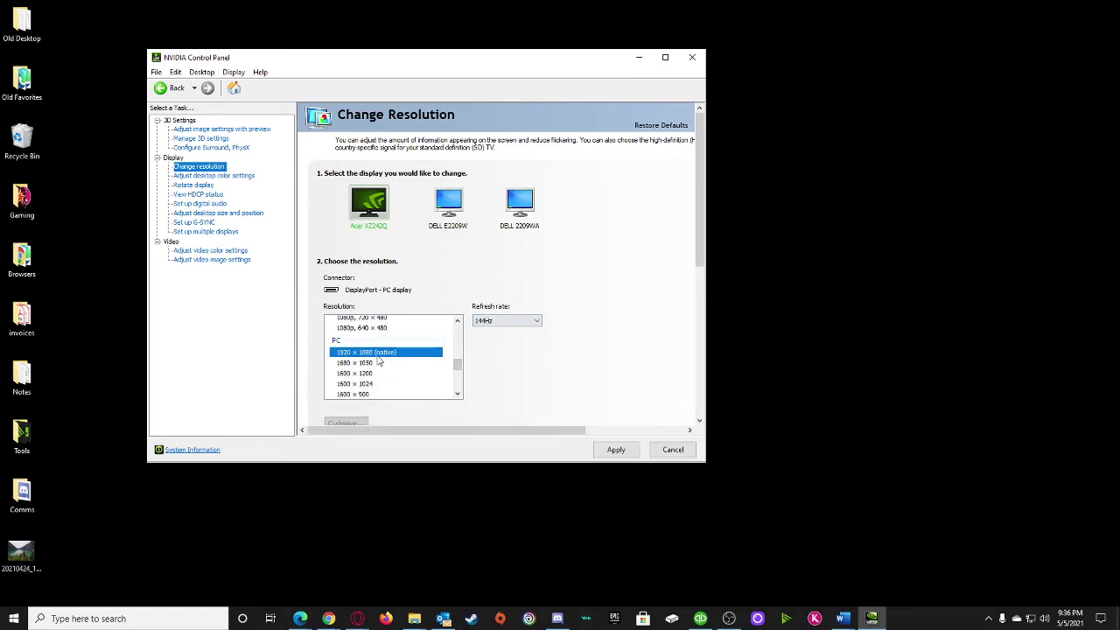
left_click_drag(458, 366, 458, 326)
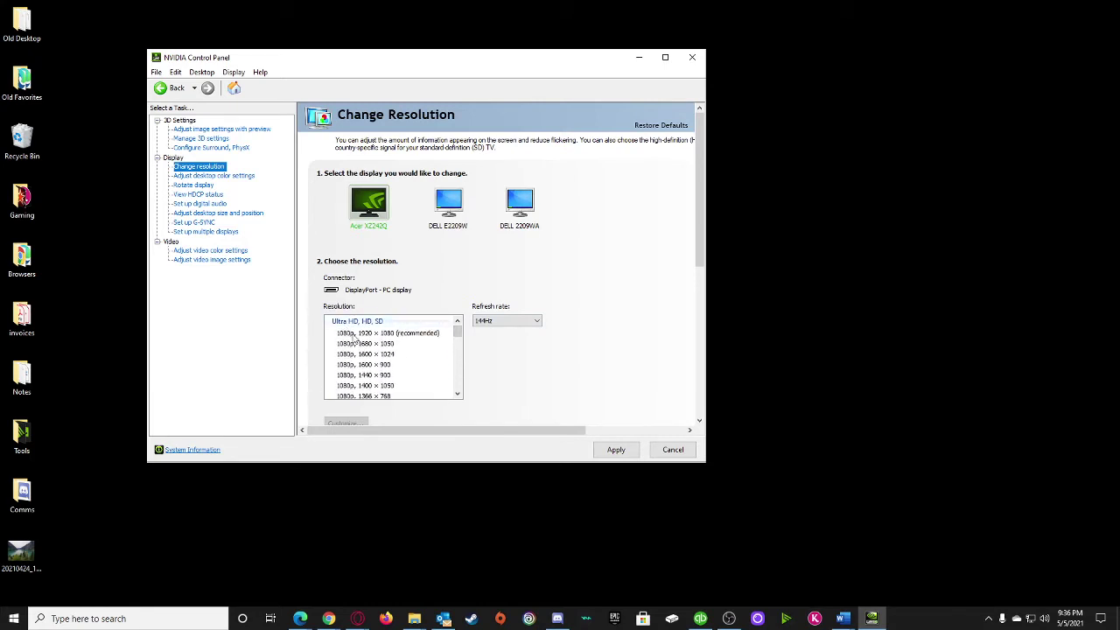
left_click(368, 334)
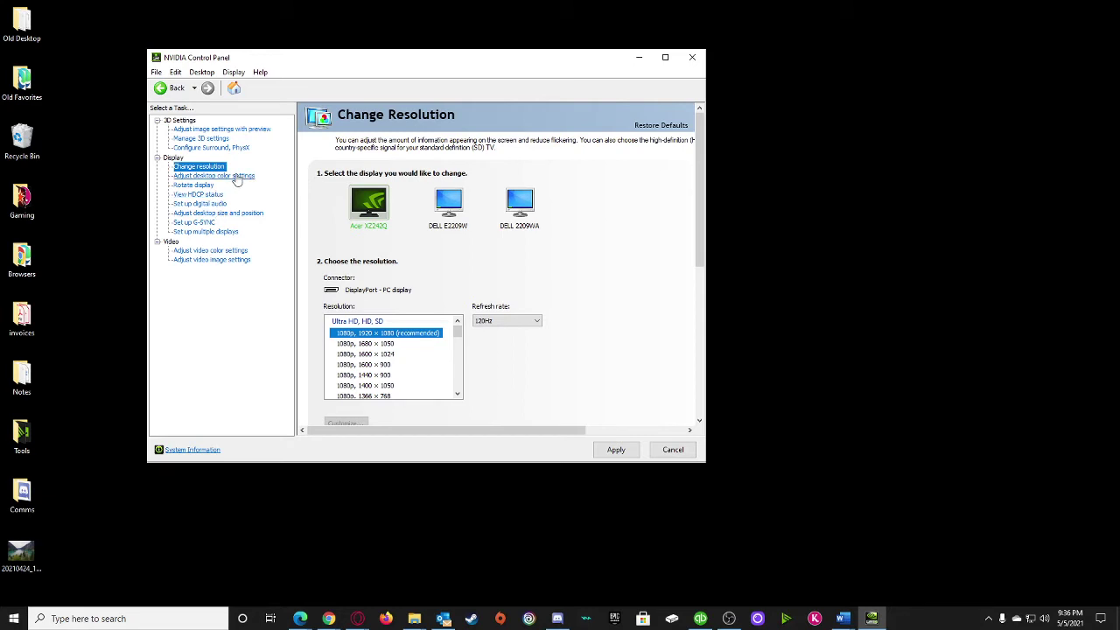
Step: Decline the pending resolution changes and go to the Set up G-SYNC page
left_click(217, 214)
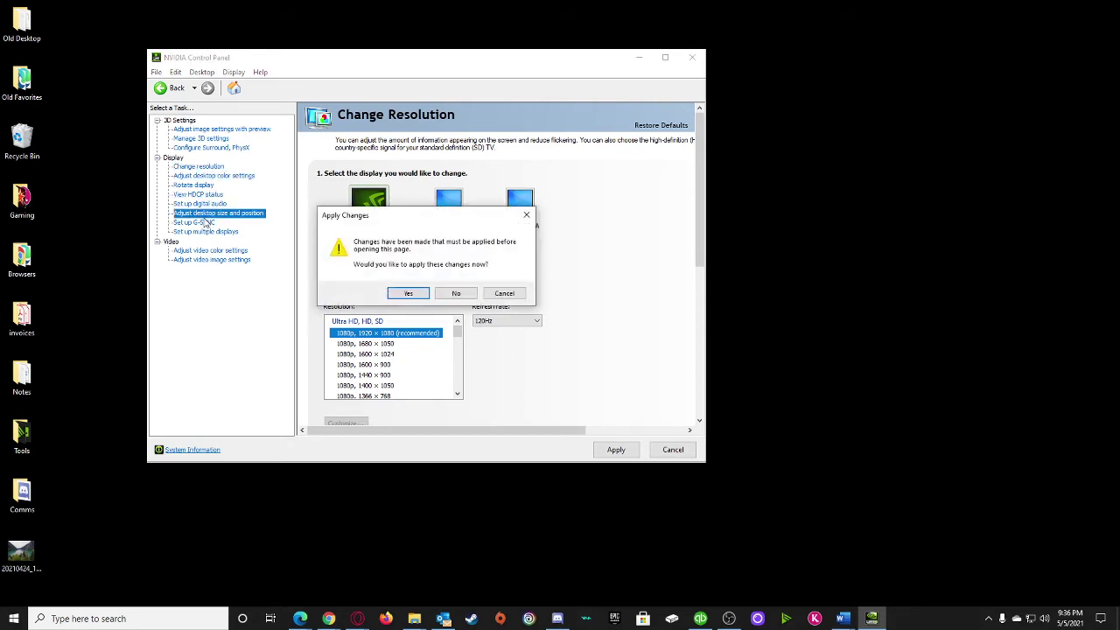
left_click(456, 293)
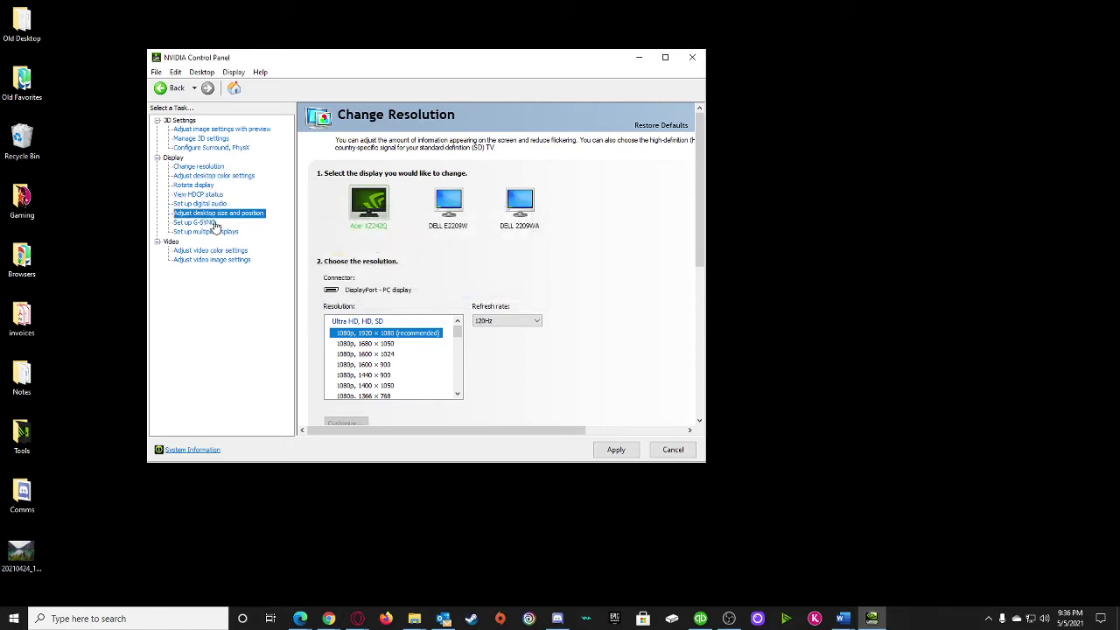
left_click(210, 222)
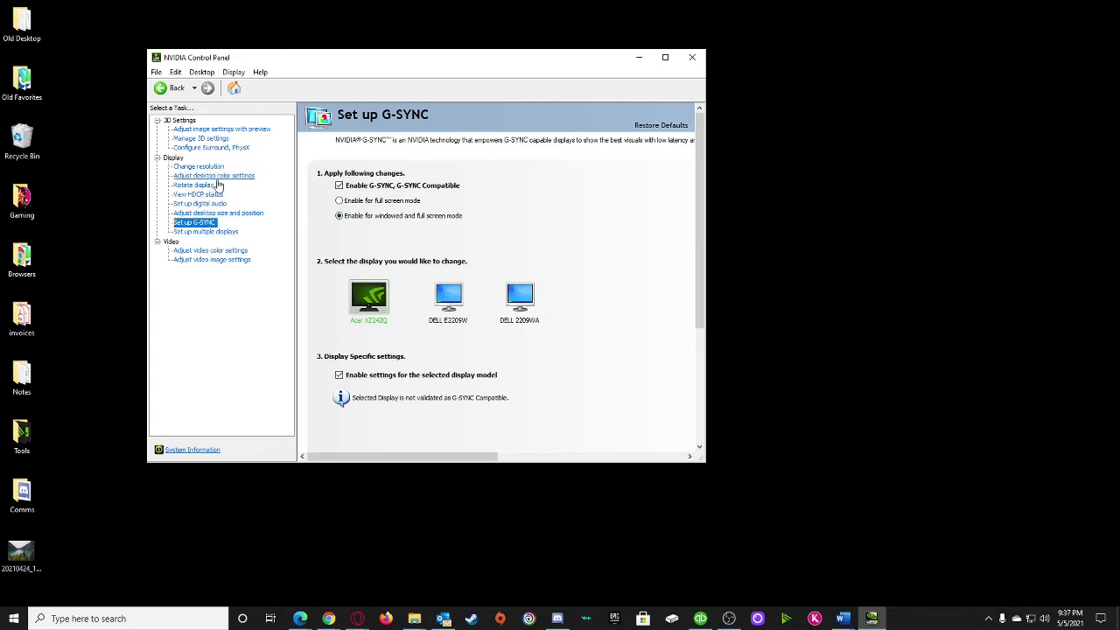
Step: Show Manage 3D settings and locate Max Frame Rate (117 FPS) in Global Settings
left_click(210, 138)
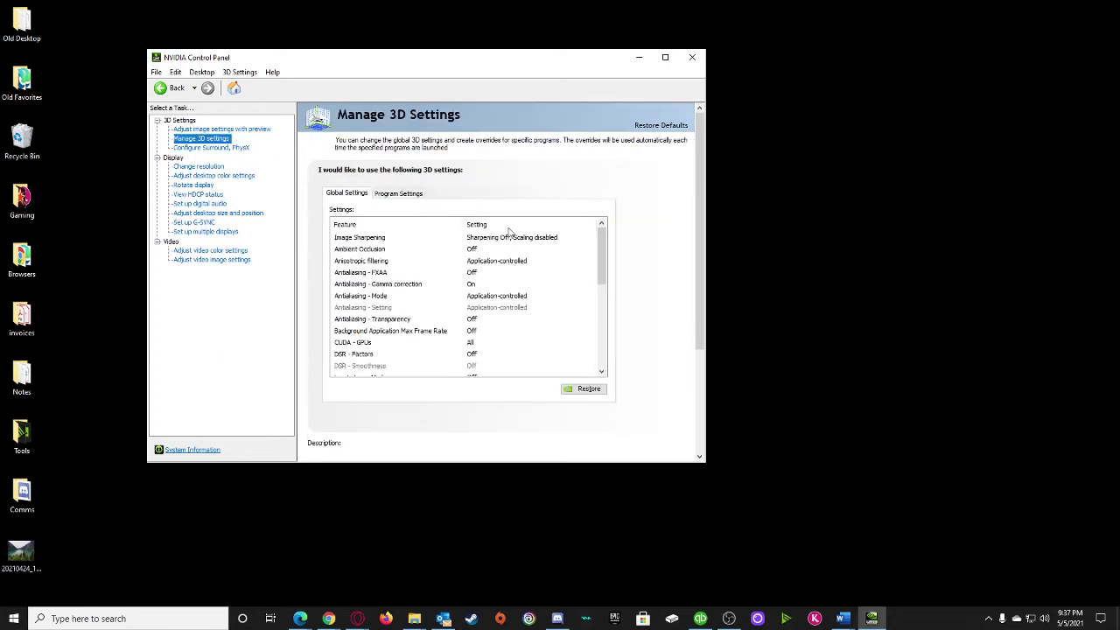
mouse_move(602, 251)
left_mouse_down()
mouse_move(605, 317)
mouse_move(606, 293)
left_mouse_up()
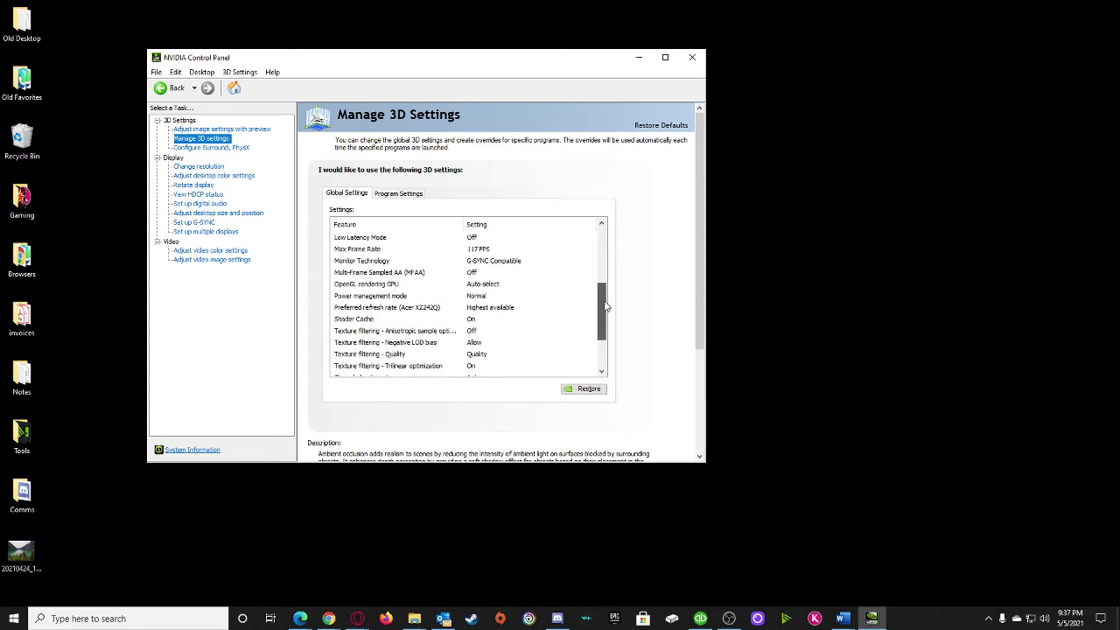
left_click(341, 253)
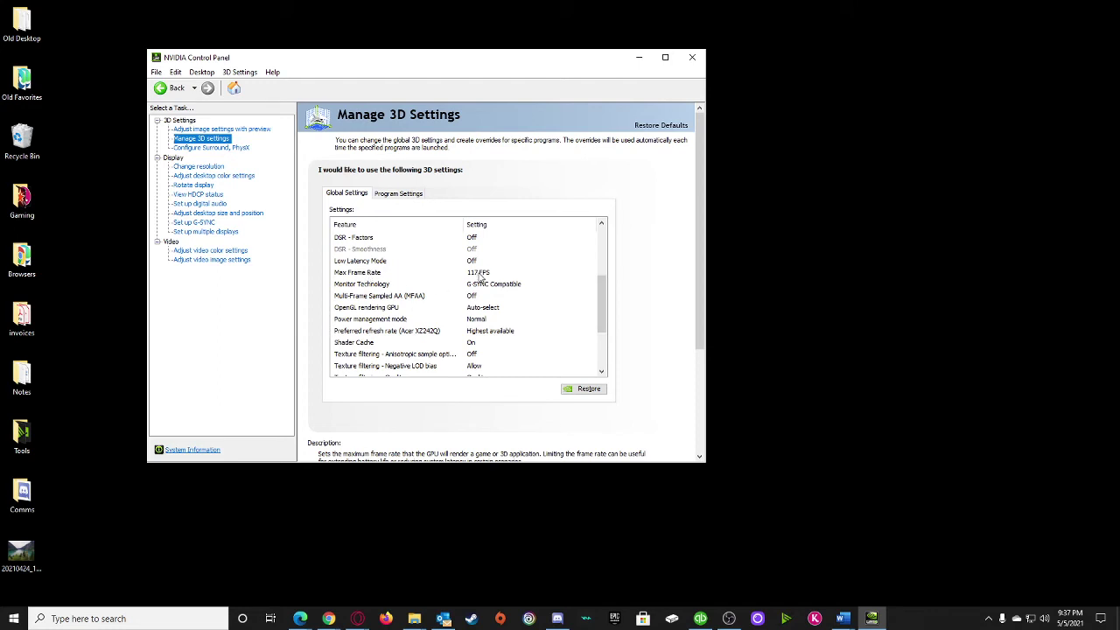
left_click(368, 272)
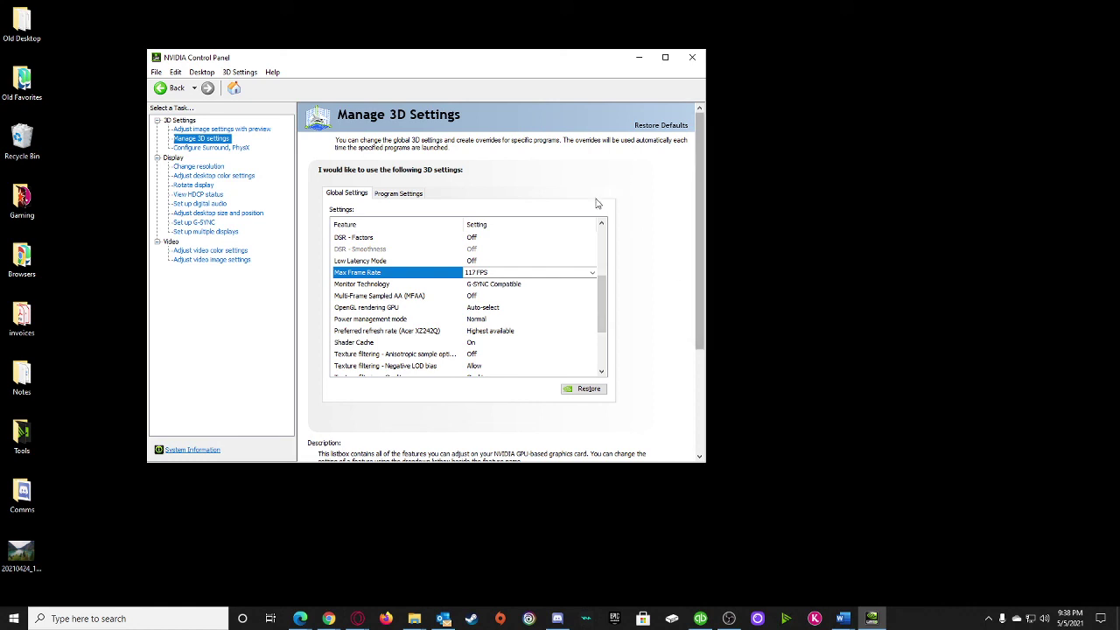
left_click_drag(607, 304, 607, 330)
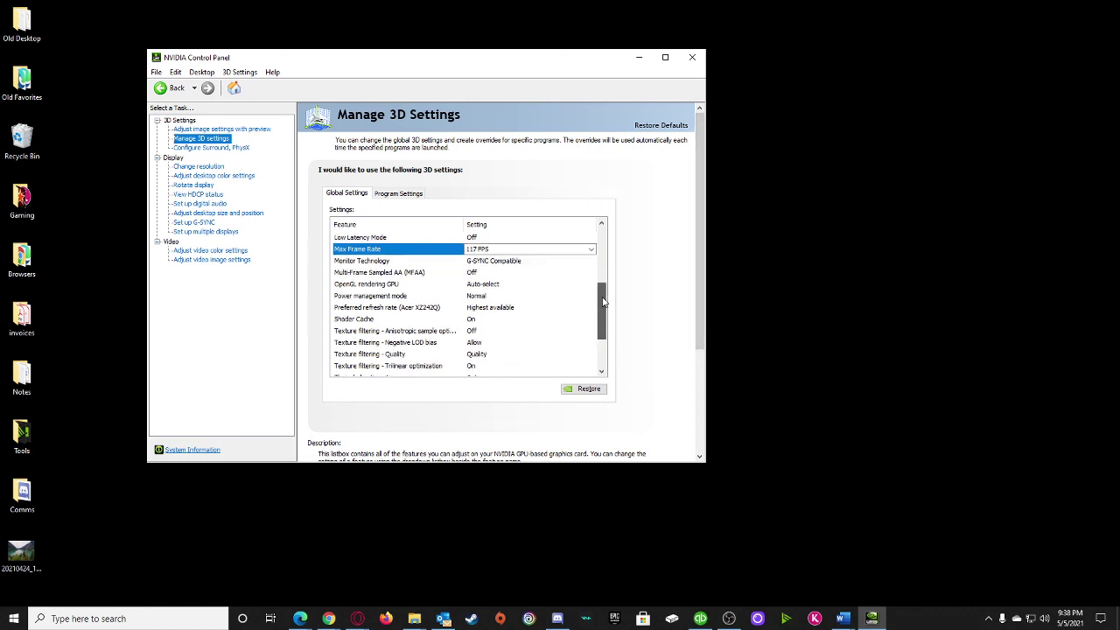